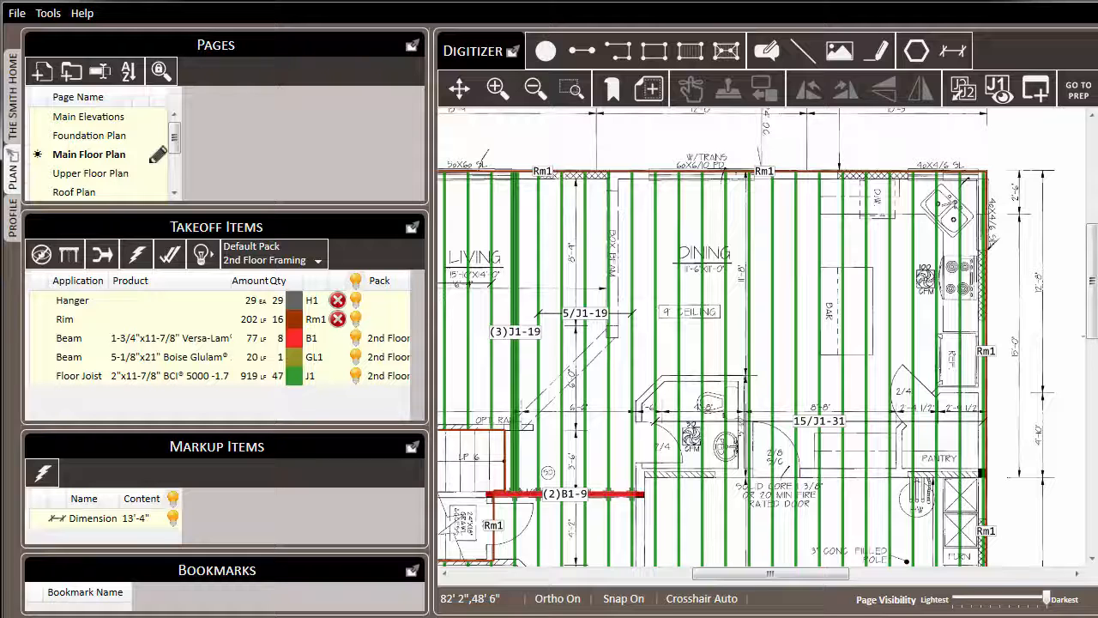
Step: Change the triple (3)J1-19 joist by the living room to a single-ply 3-1/2"x11-7/8" BCI 90
right_click(515, 269)
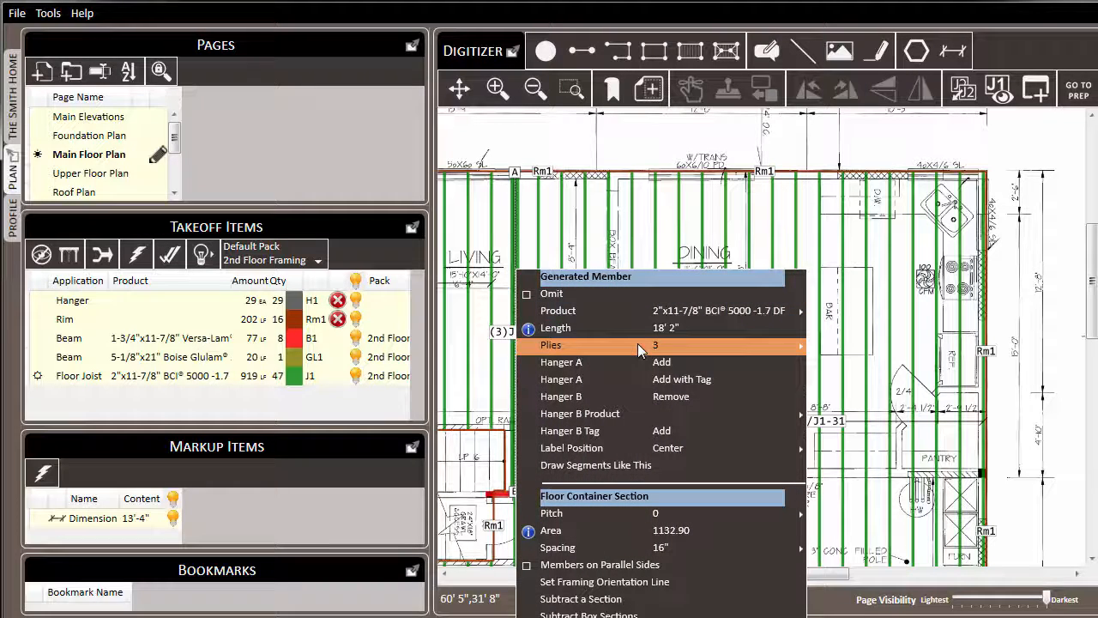
left_click(832, 347)
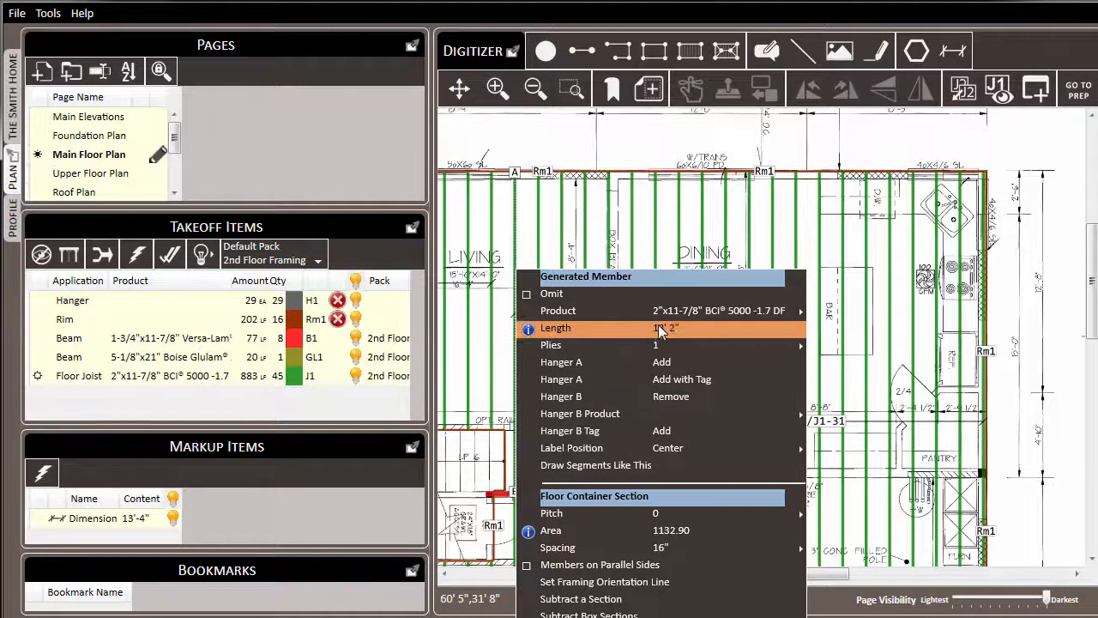
mouse_move(665, 313)
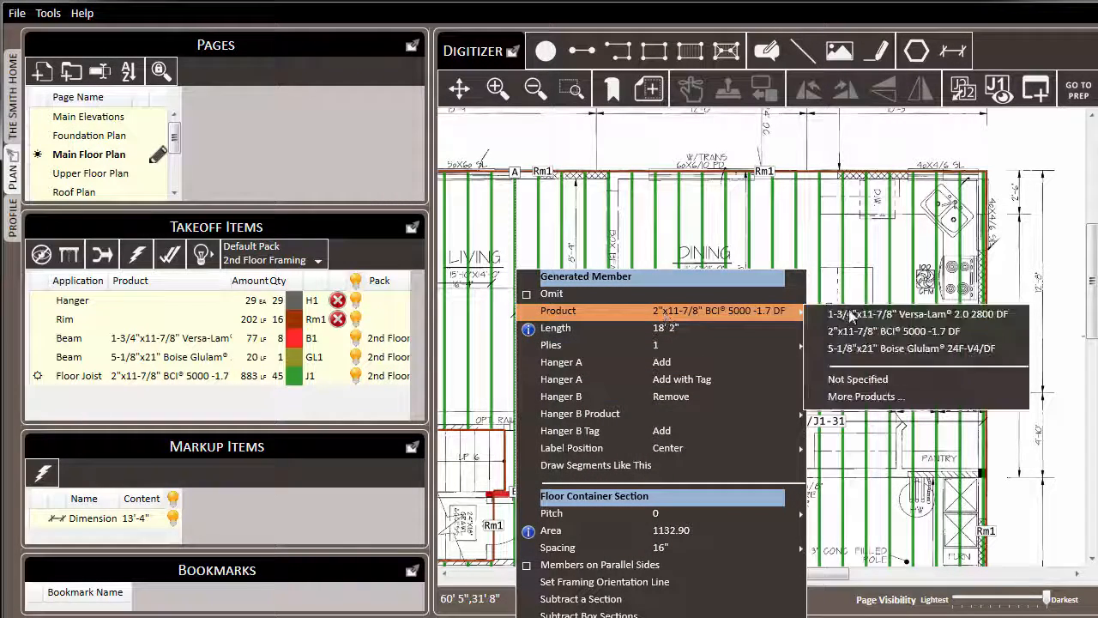
left_click(895, 398)
left_click(692, 293)
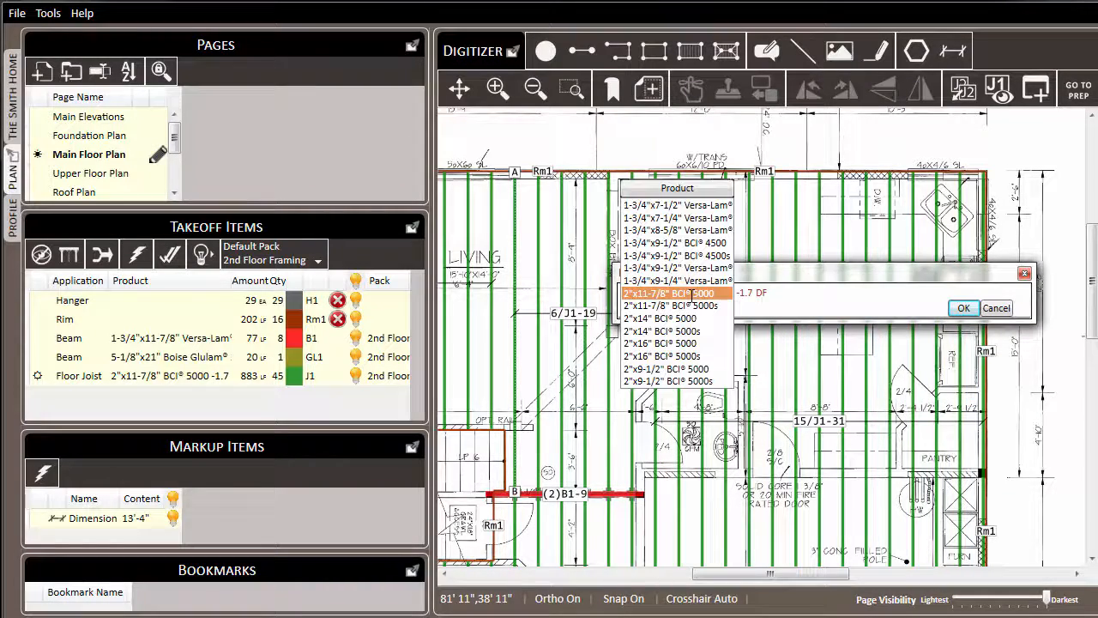
type("90")
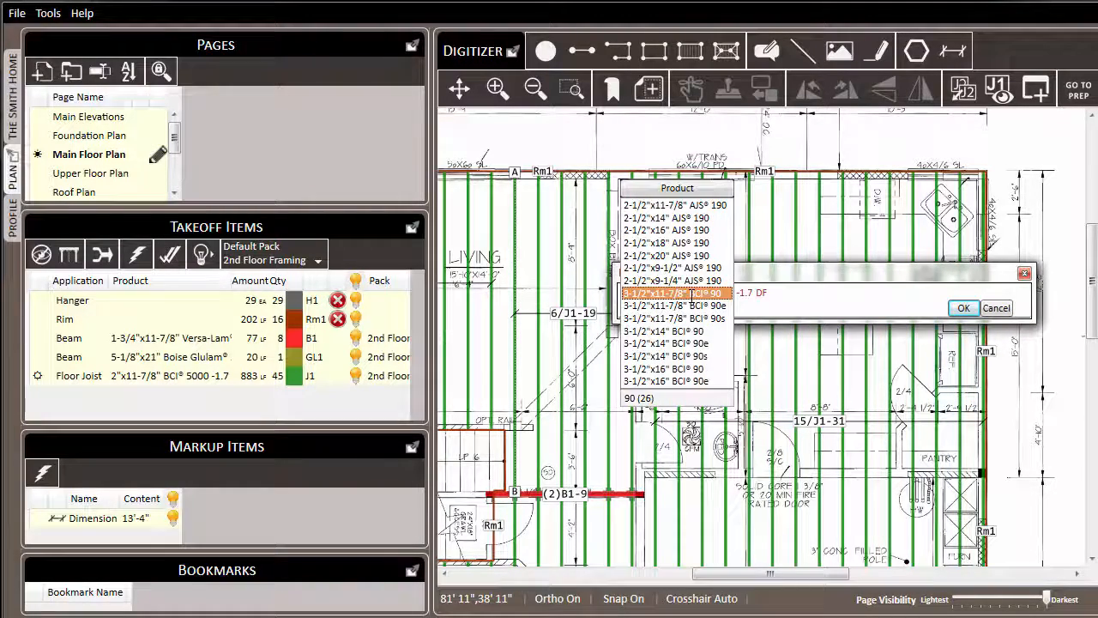
left_click(692, 293)
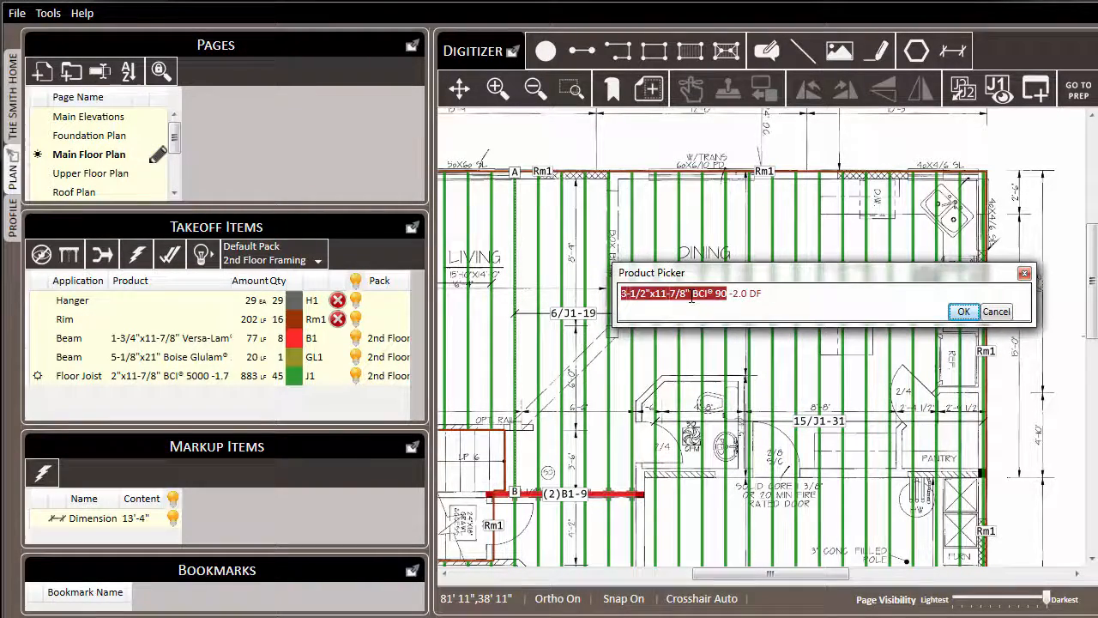
left_click(963, 312)
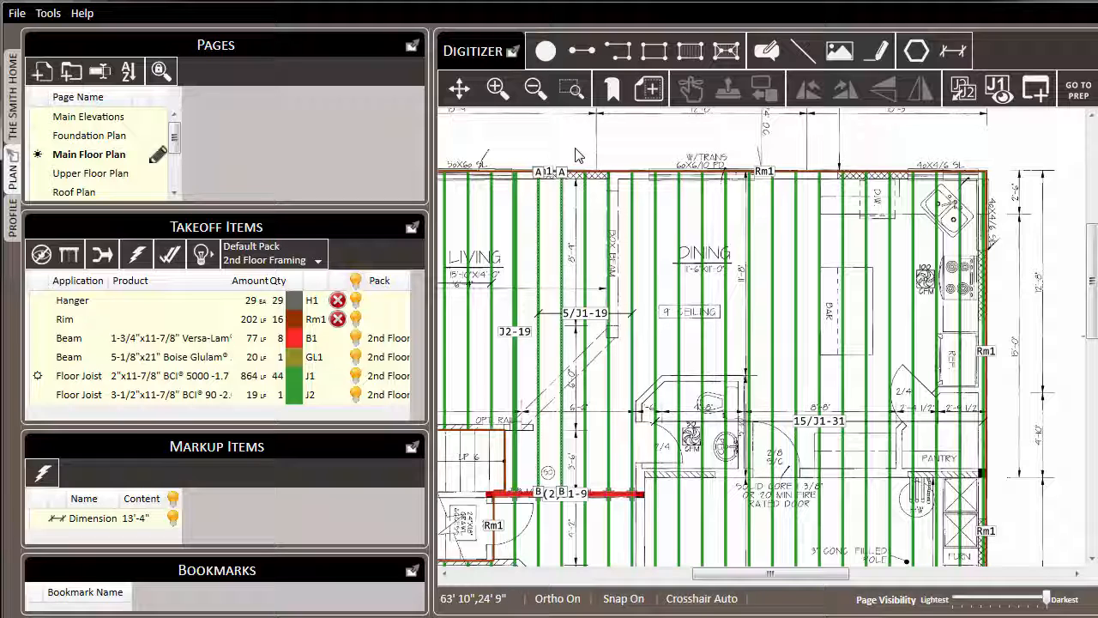
Step: Box-select the five joists left of the dining room and assign them the 3-1/2"x11-7/8" BCI 90 product
left_click_drag(575, 150, 642, 493)
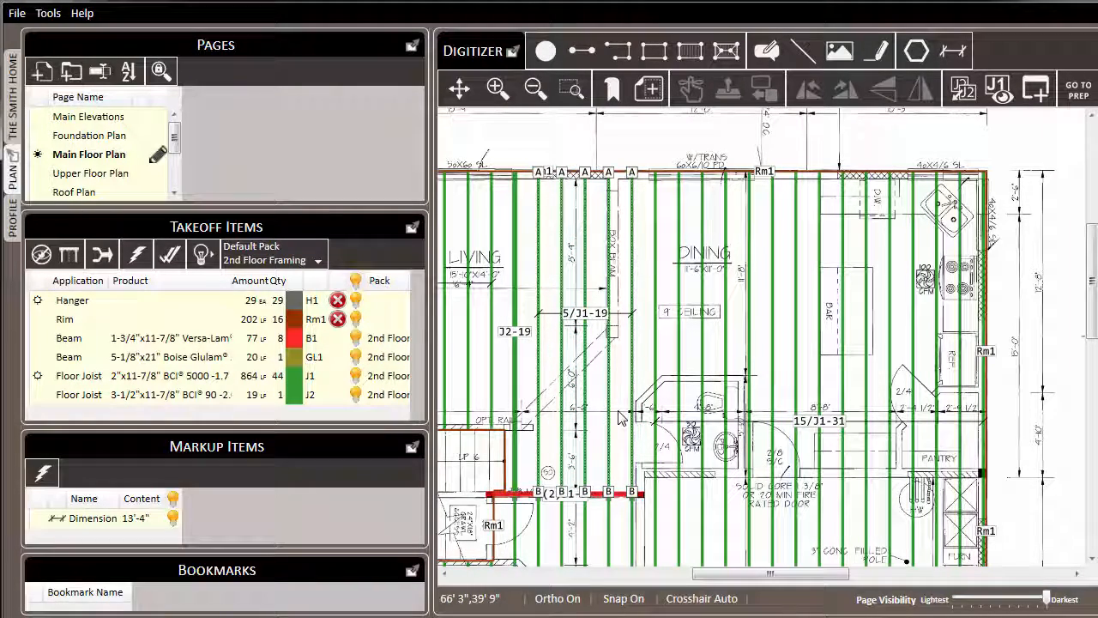
right_click(525, 200)
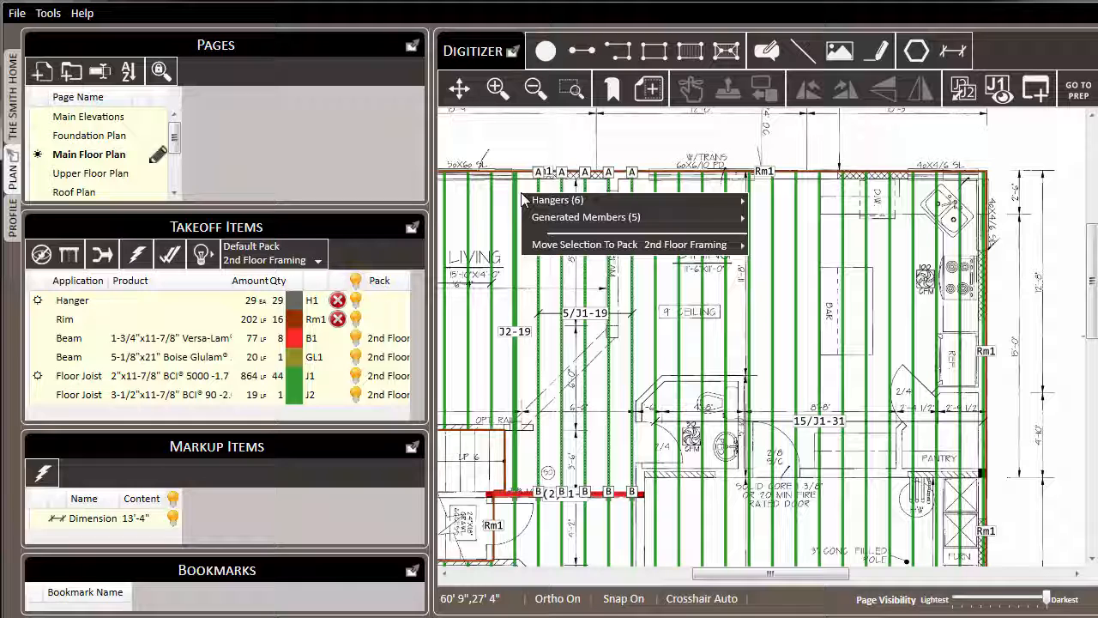
mouse_move(619, 220)
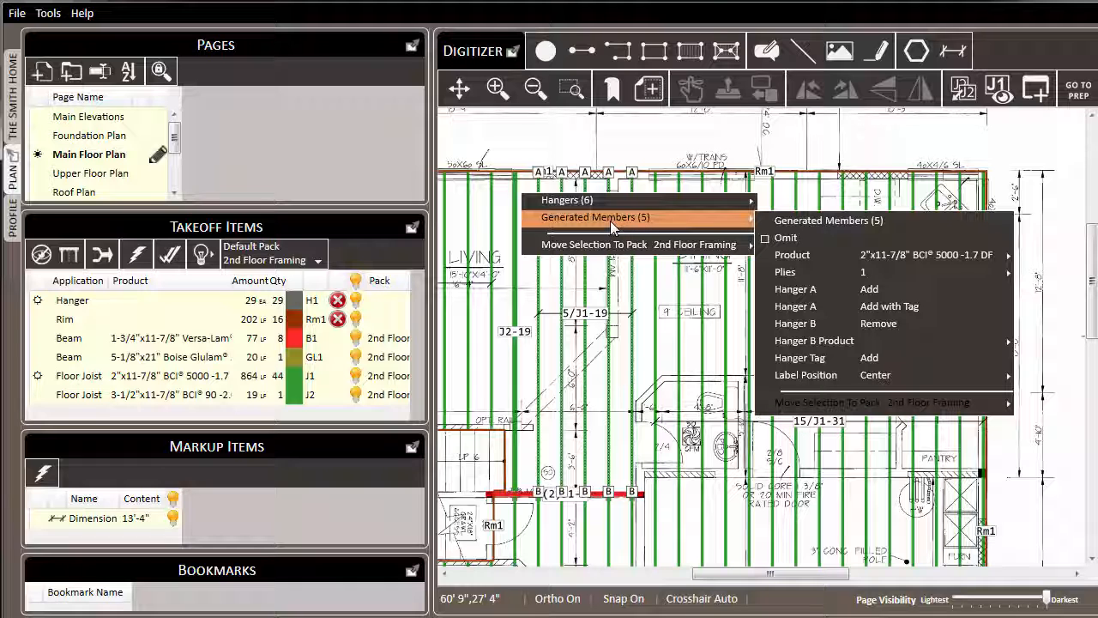
mouse_move(982, 254)
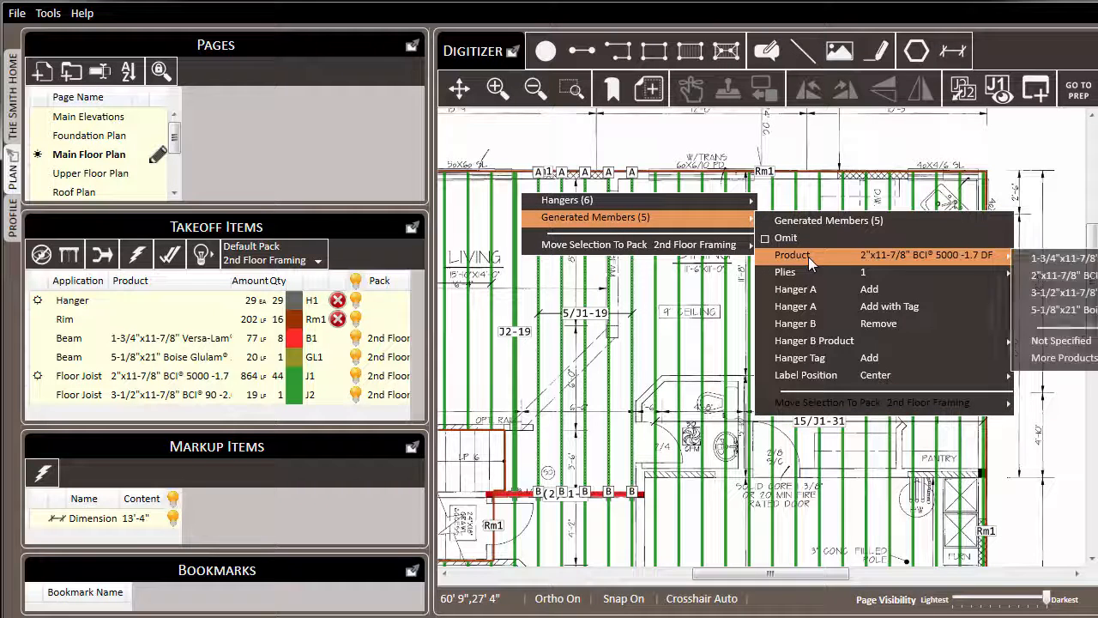
left_click(1062, 358)
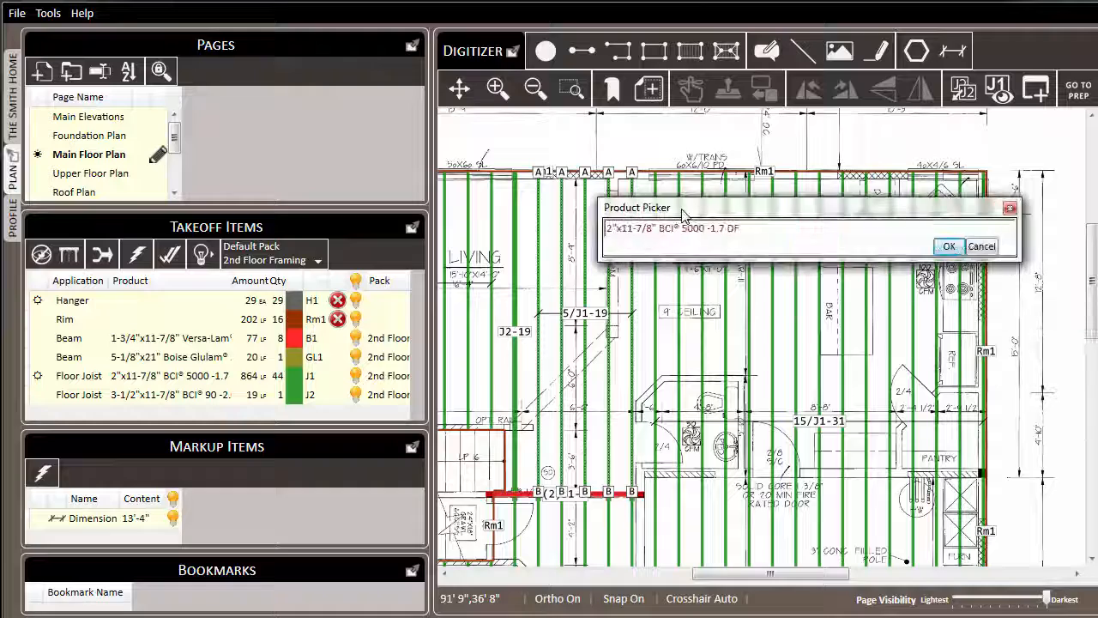
left_click(691, 228)
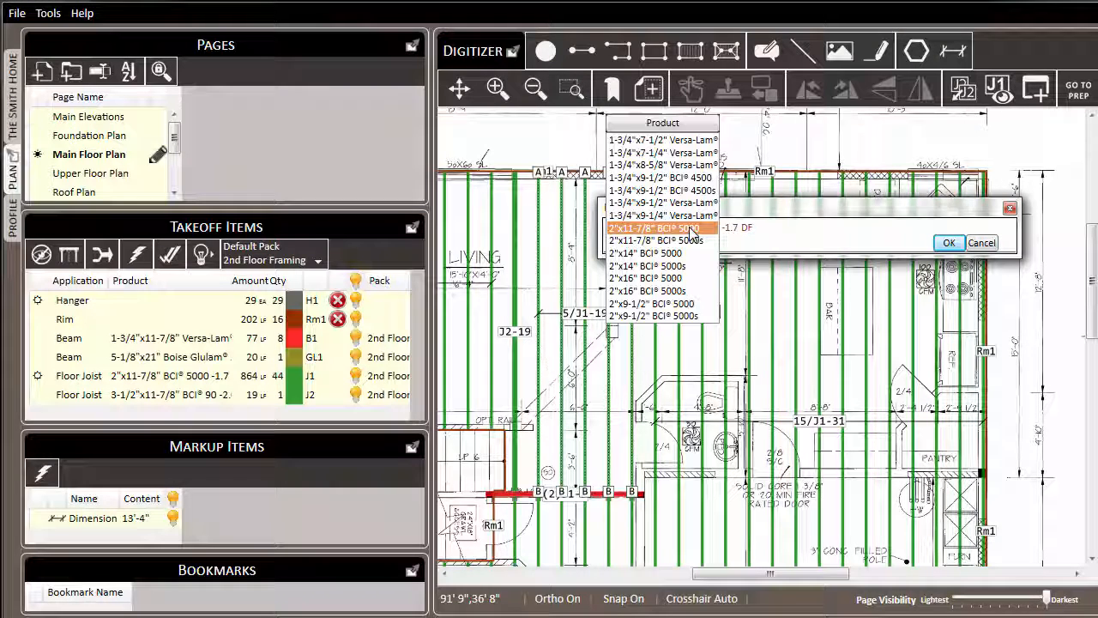
type("90 (26")
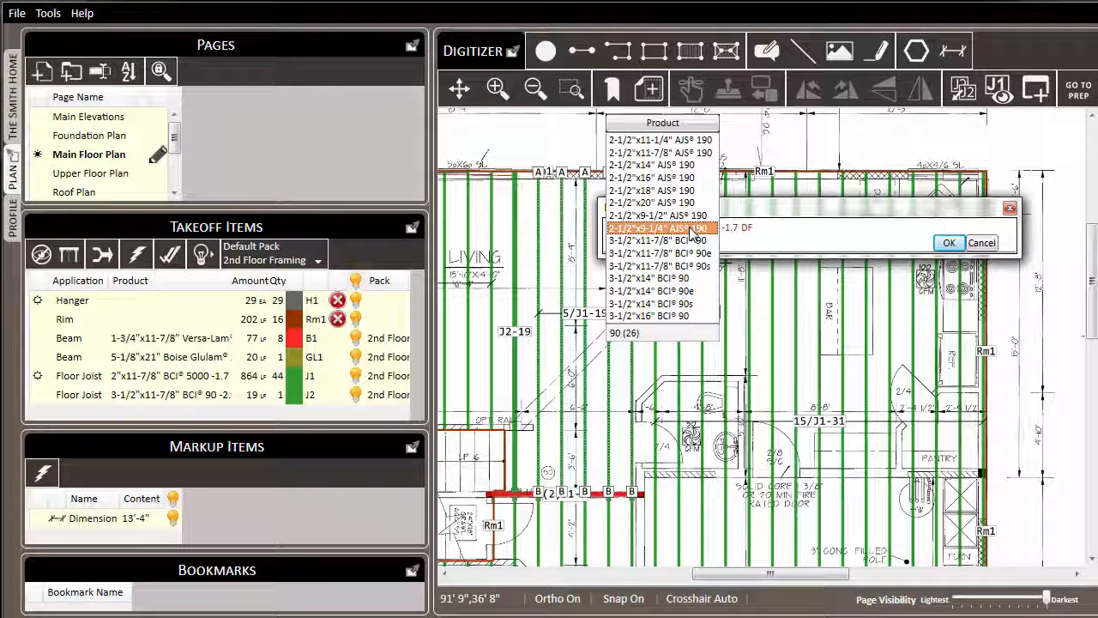
left_click(661, 240)
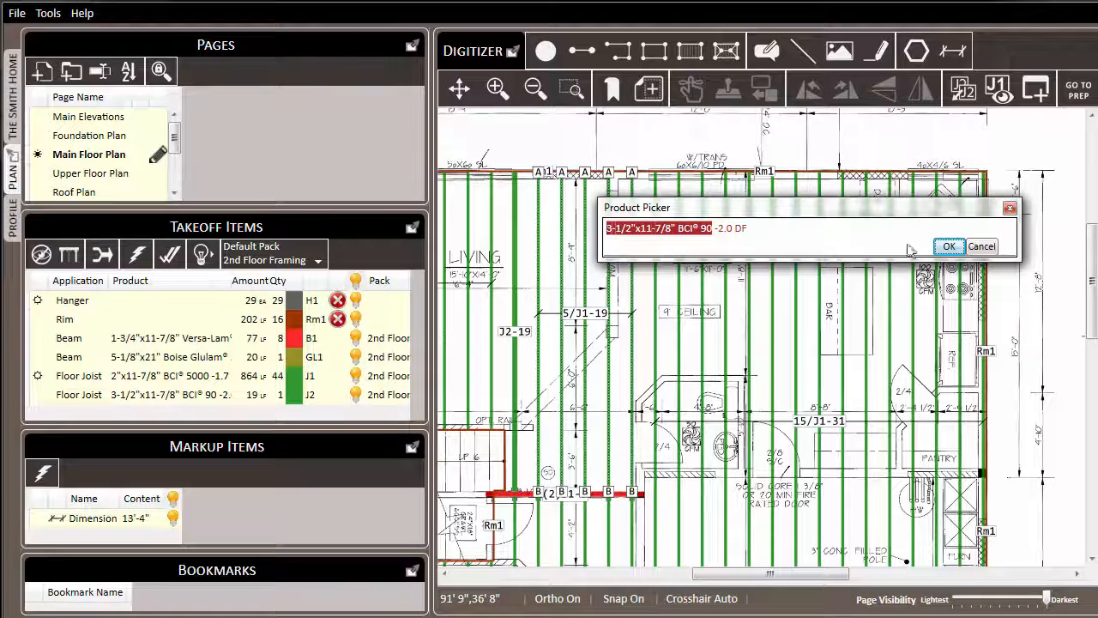
left_click(949, 247)
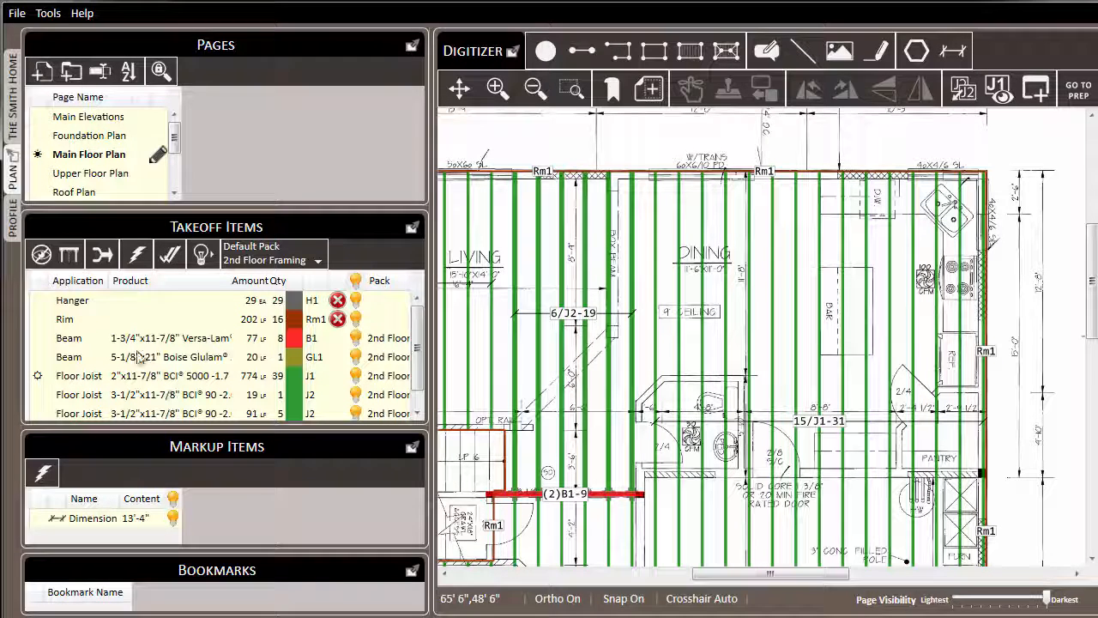
Step: Roll up the matching BCI 90 joist rows into a single takeoff line
left_click(101, 255)
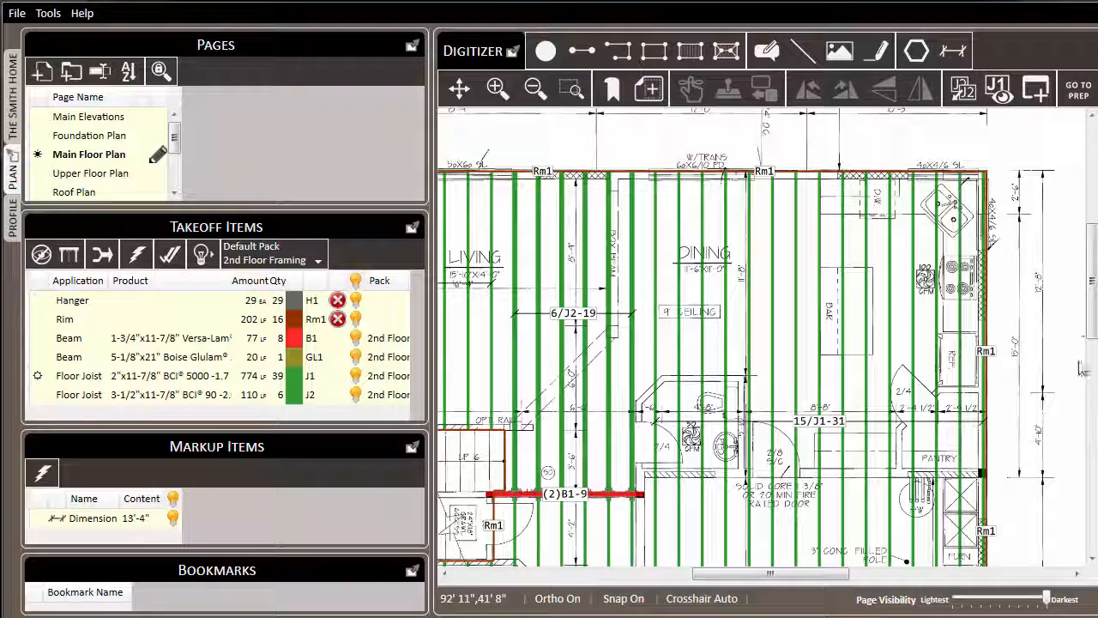
scroll(793, 191, "down", 1)
scroll(794, 191, "down", 2)
scroll(889, 323, "up", 4)
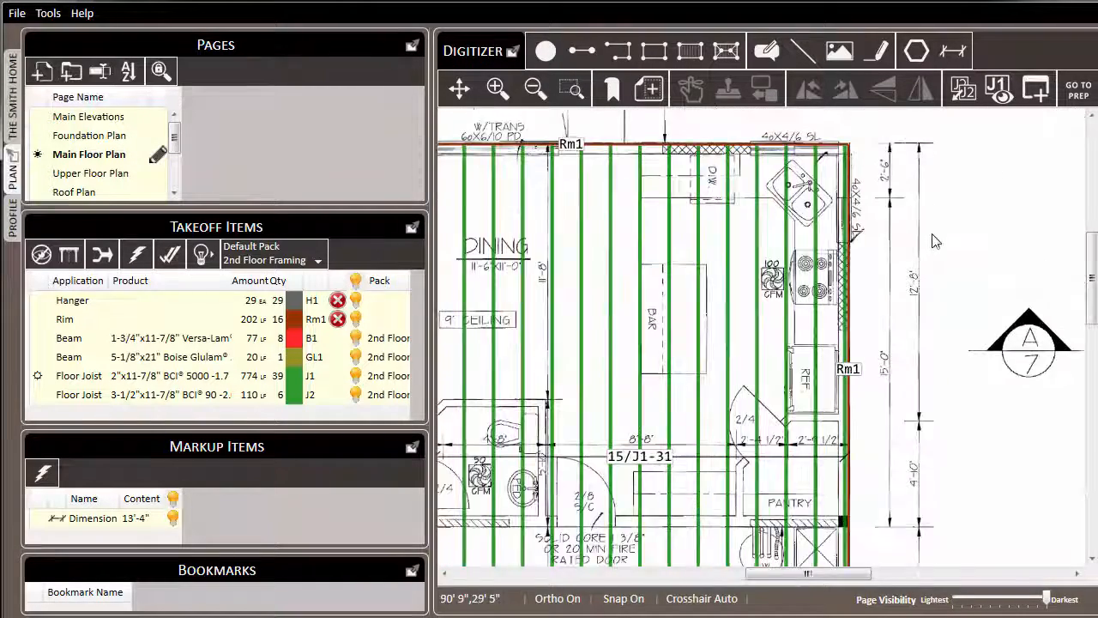
scroll(889, 321, "up", 1)
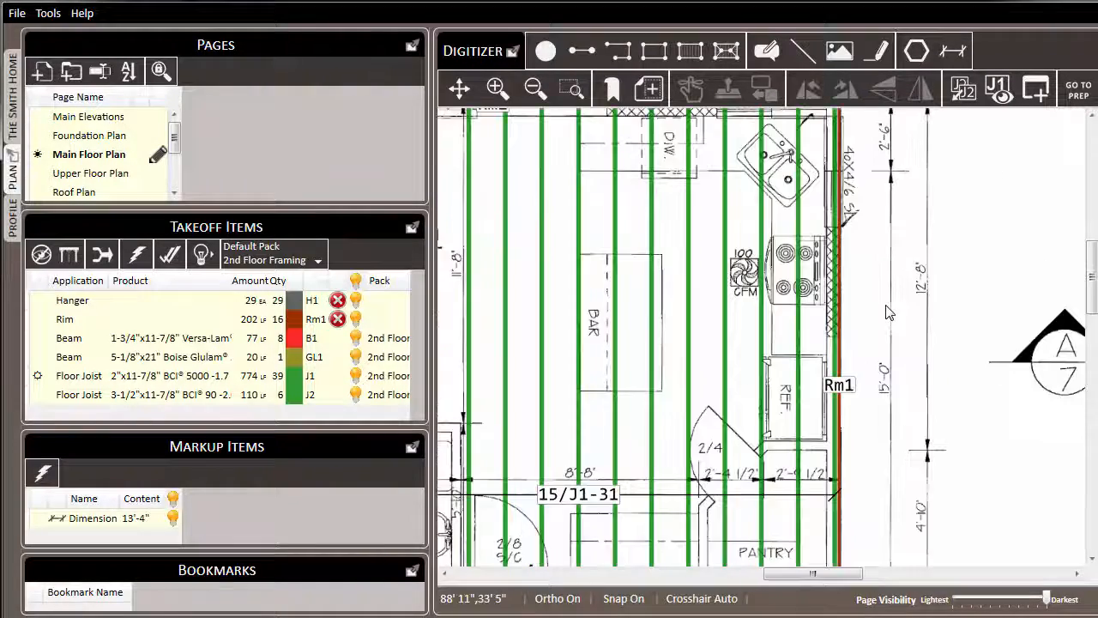
Step: Omit the joist beside the kitchen wall from the takeoff
right_click(837, 256)
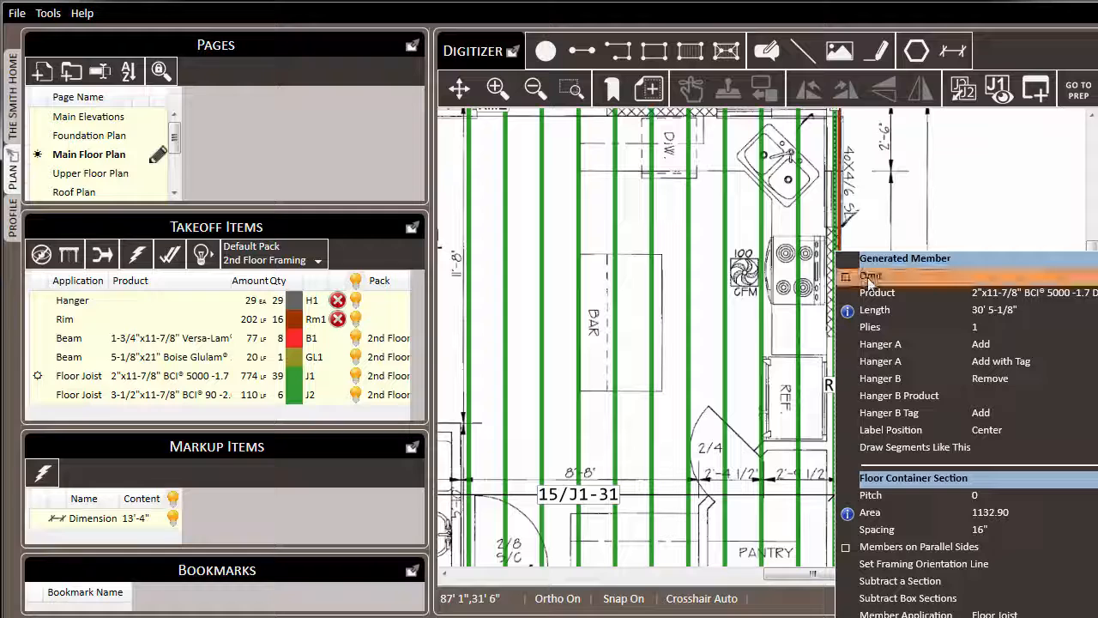
left_click(868, 277)
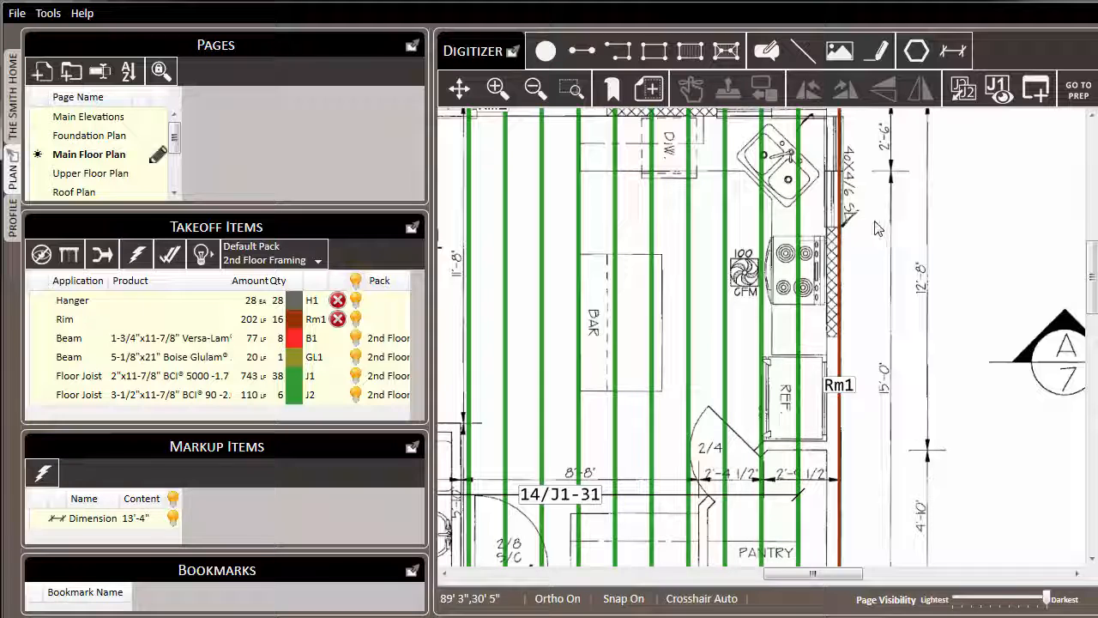
scroll(673, 208, "down", 3)
left_click_drag(799, 374, 788, 282)
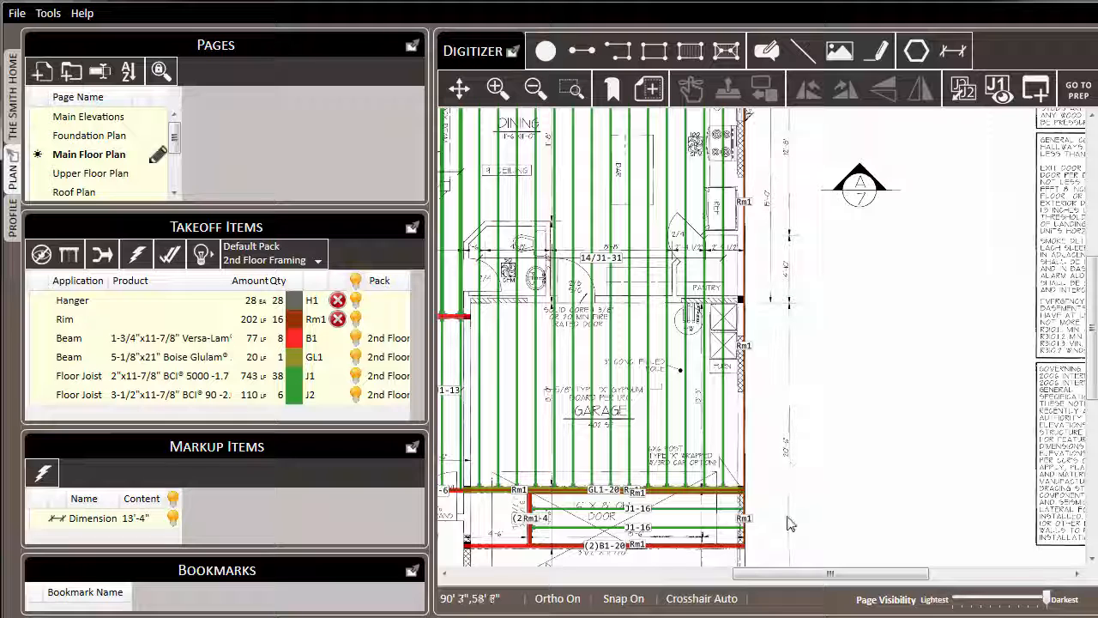
scroll(790, 526, "up", 3)
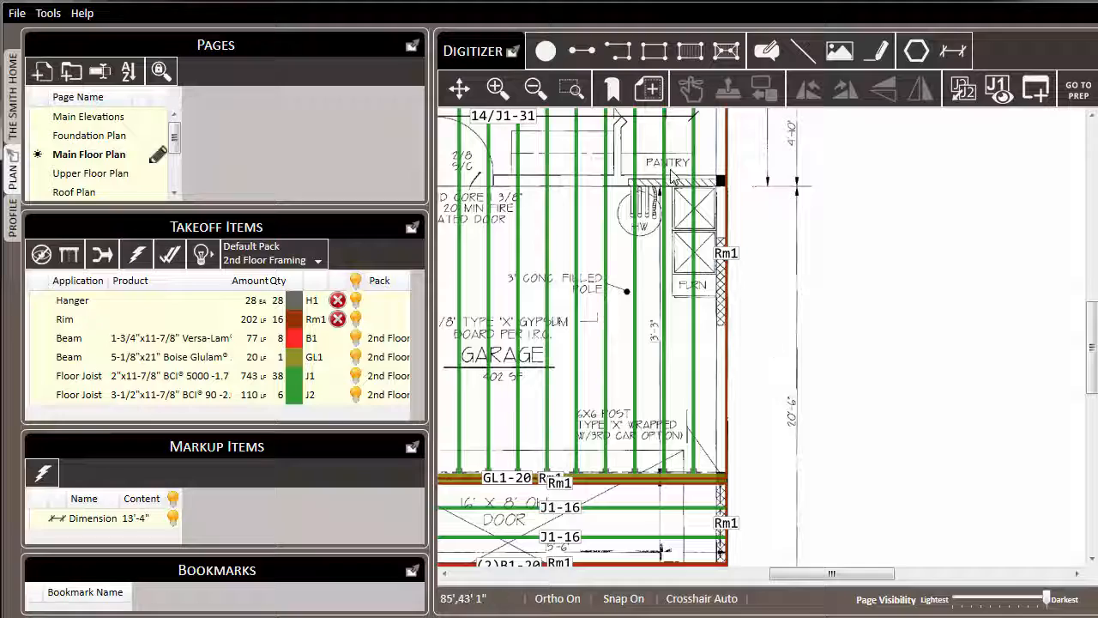
Step: Subtract a section around the furnace, from the Rm1 corner down past the furnace, out of the floor framing
right_click(620, 139)
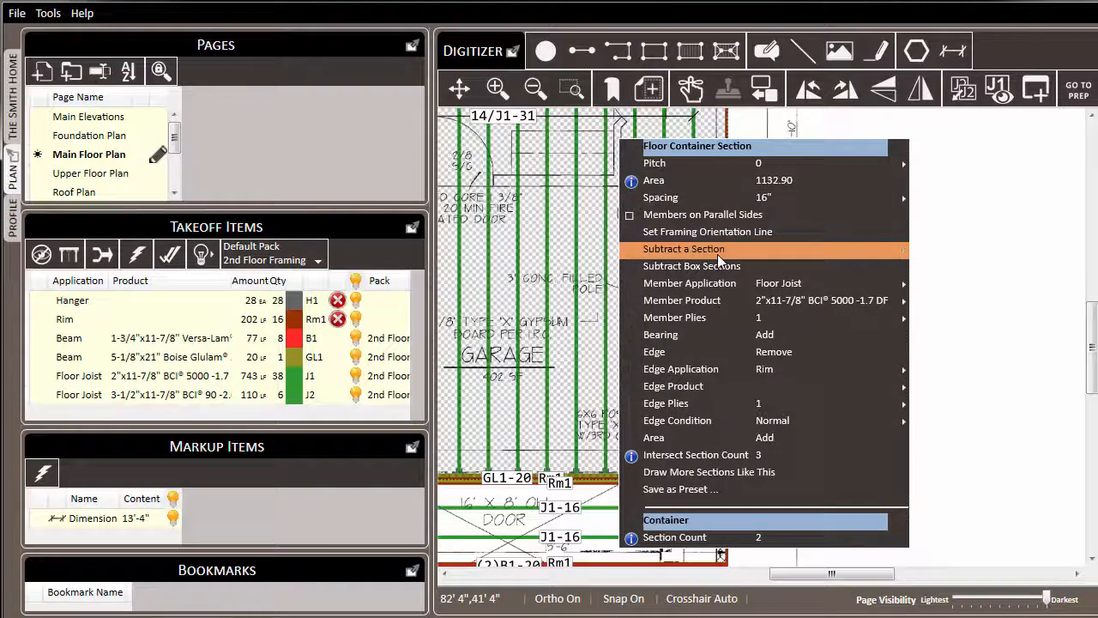
left_click(717, 250)
scroll(652, 203, "up", 2)
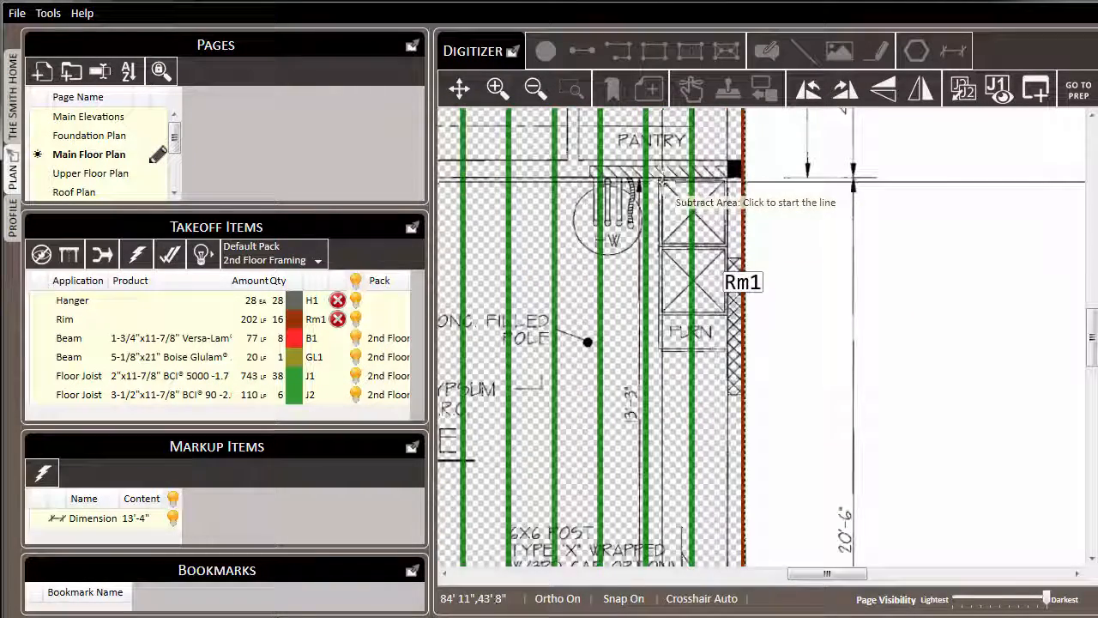
left_click(725, 180)
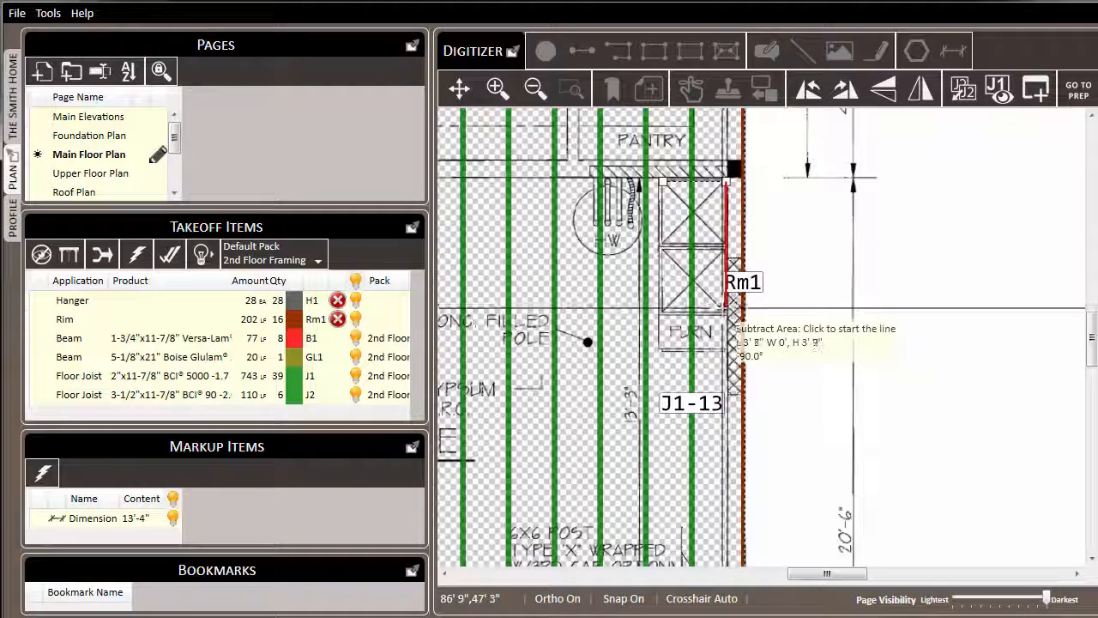
left_click(726, 314)
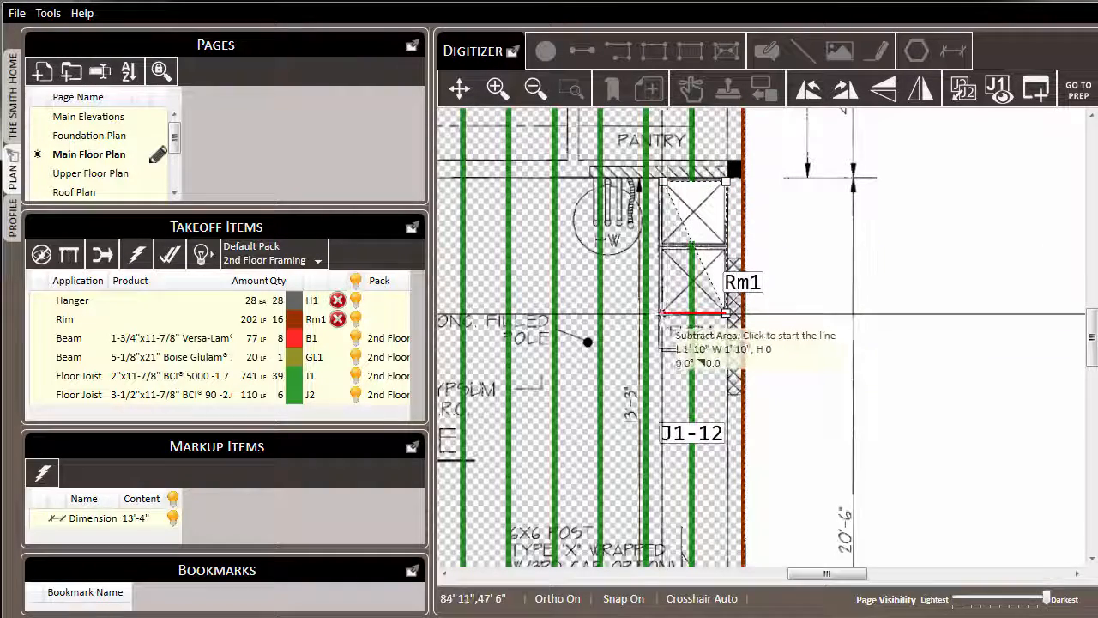
left_click(662, 315)
key("Escape")
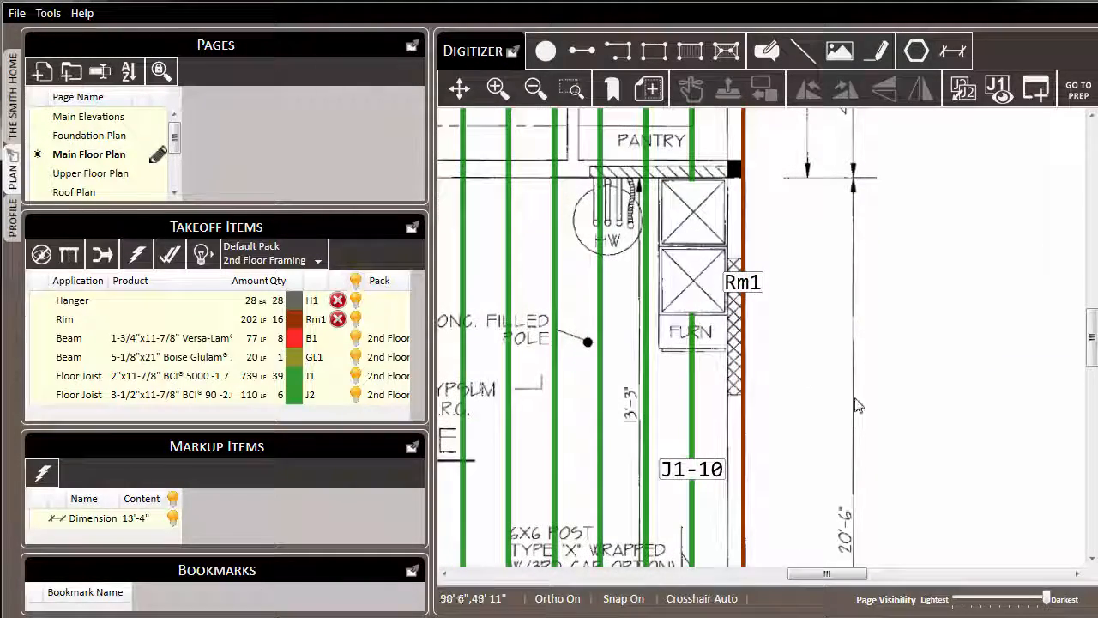
left_click_drag(850, 389, 794, 327)
scroll(817, 339, "down", 1)
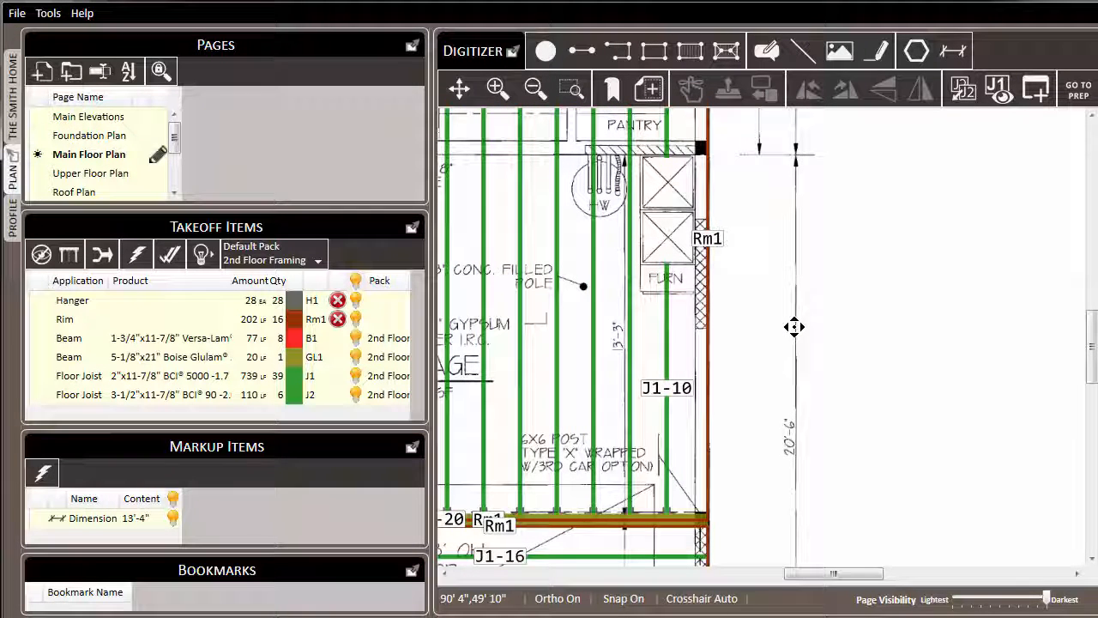
Step: Draw a new joist like the existing floor joist from the pantry wall down to the garage beam
right_click(557, 137)
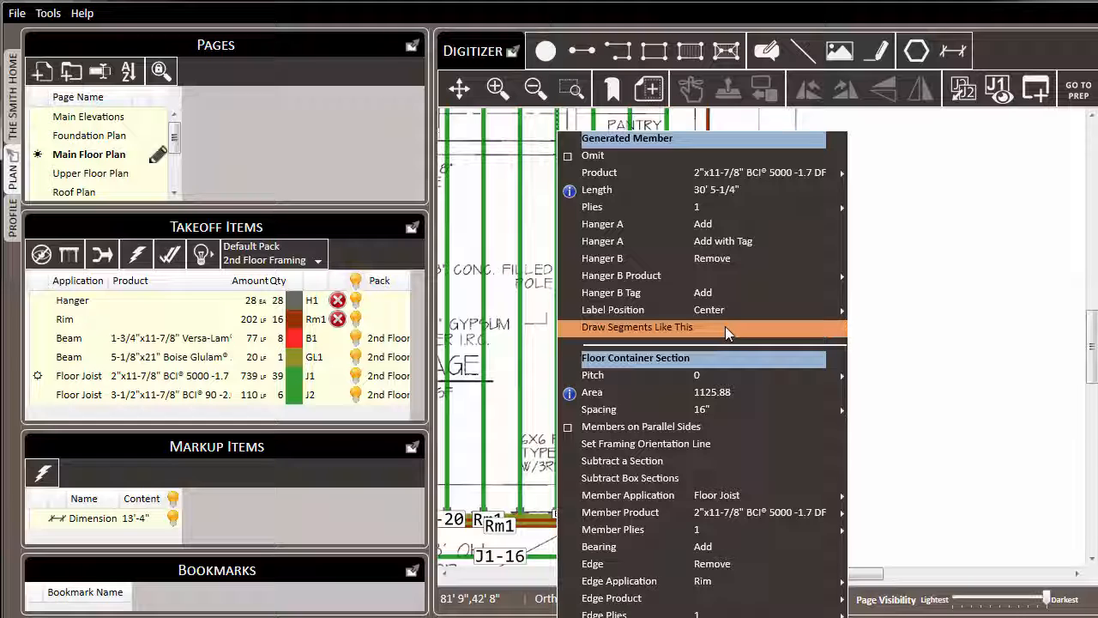
left_click(636, 327)
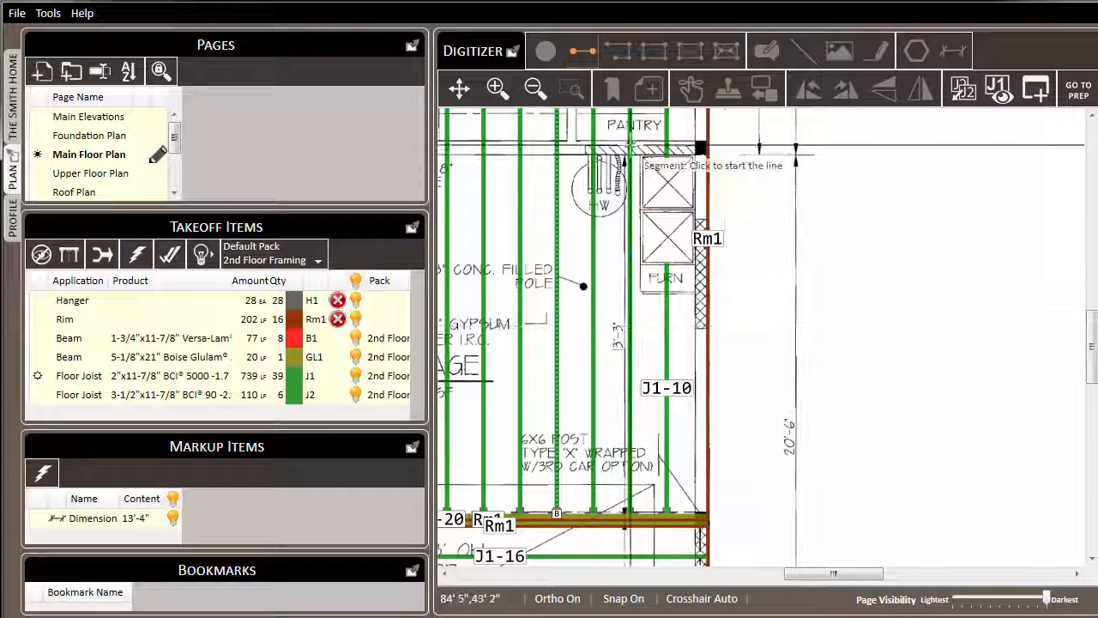
scroll(649, 159, "up", 3)
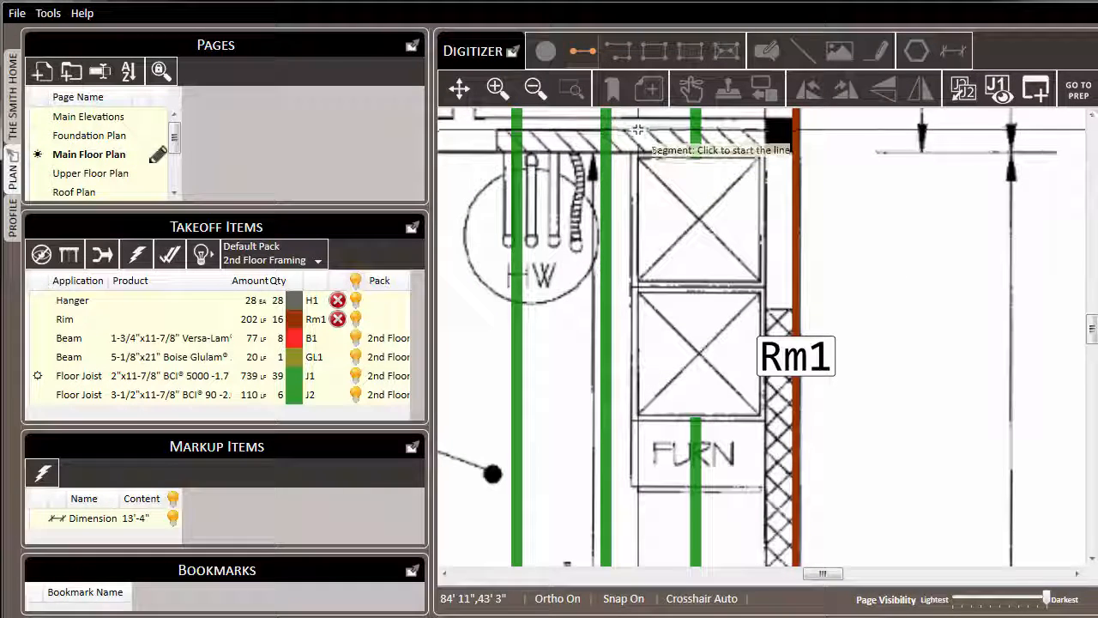
left_click(636, 131)
scroll(630, 167, "down", 3)
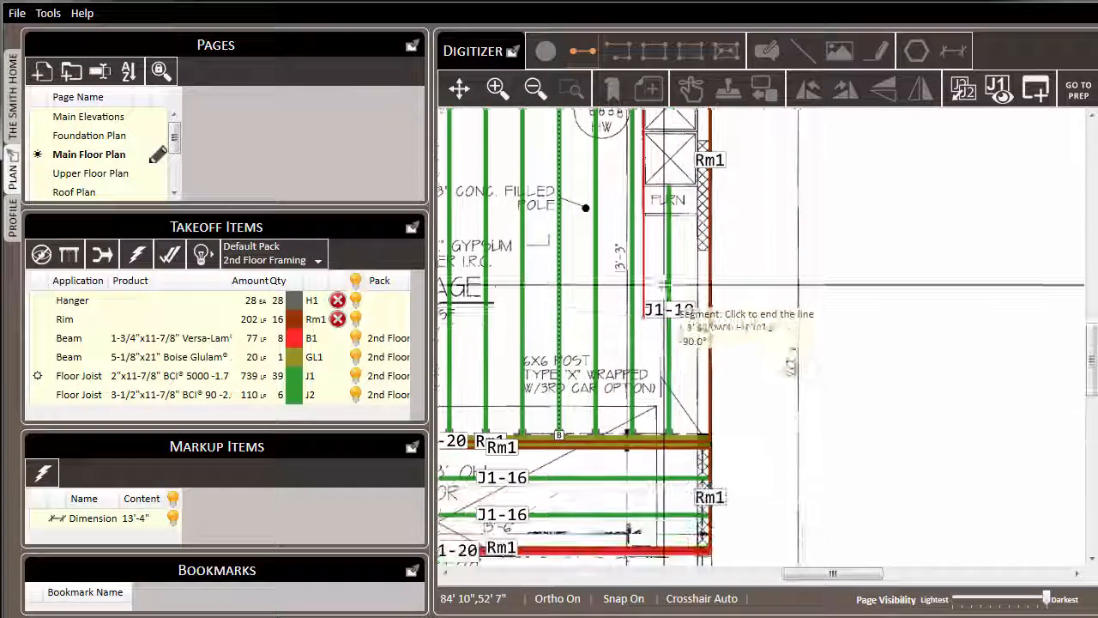
scroll(658, 436, "up", 3)
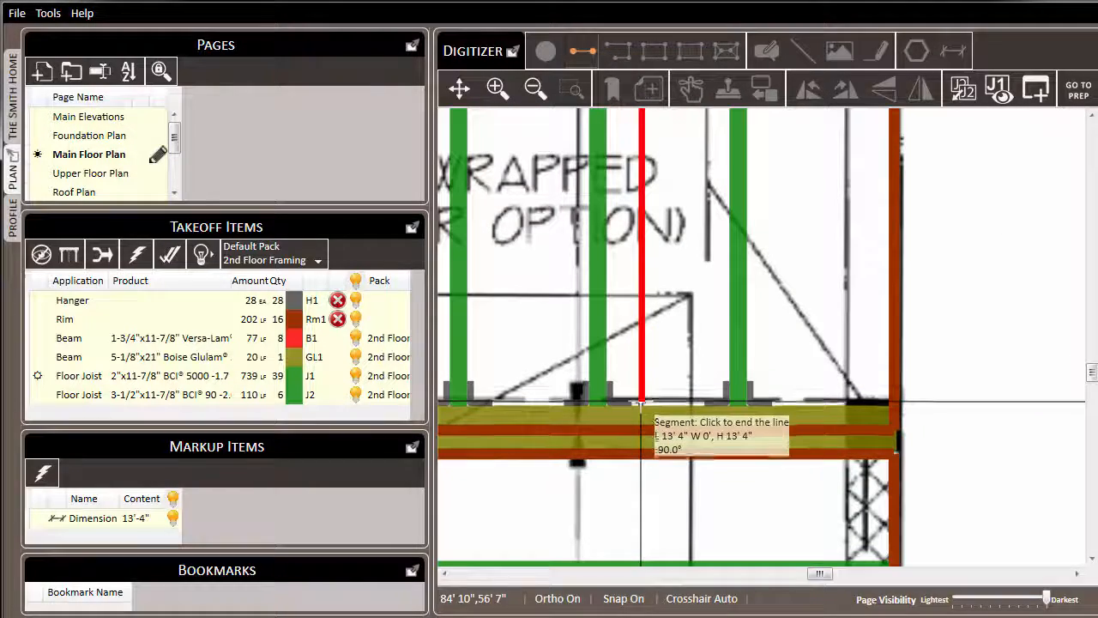
left_click(641, 403)
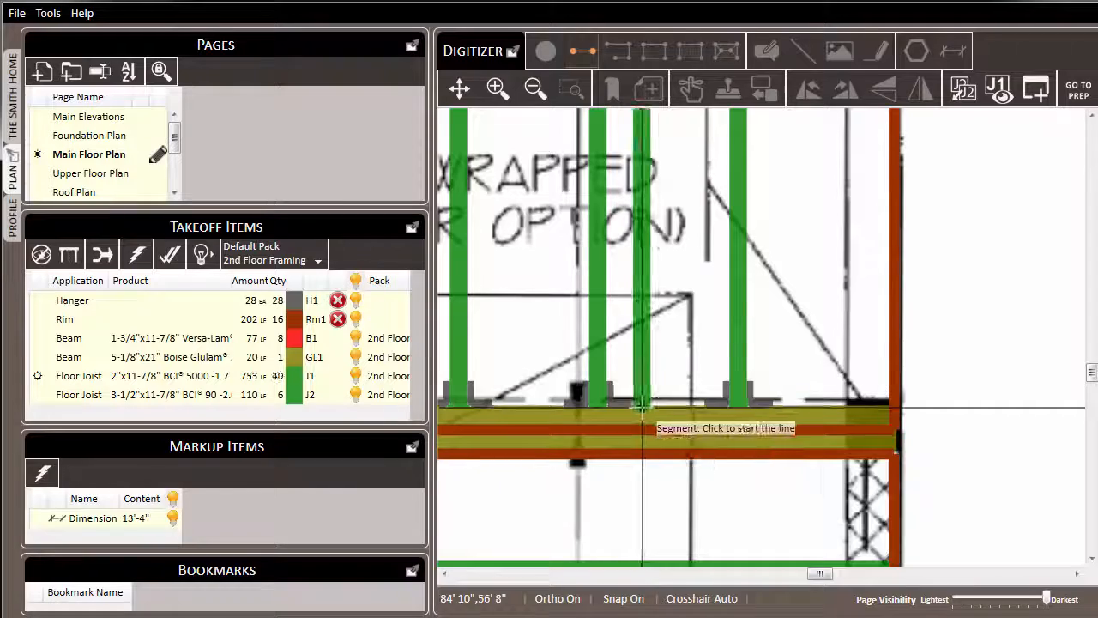
Step: Add two short J1-3 joists above and below the furnace to the Rm1 rim, then select both
scroll(654, 359, "down", 2)
scroll(558, 318, "down", 2)
scroll(651, 176, "up", 4)
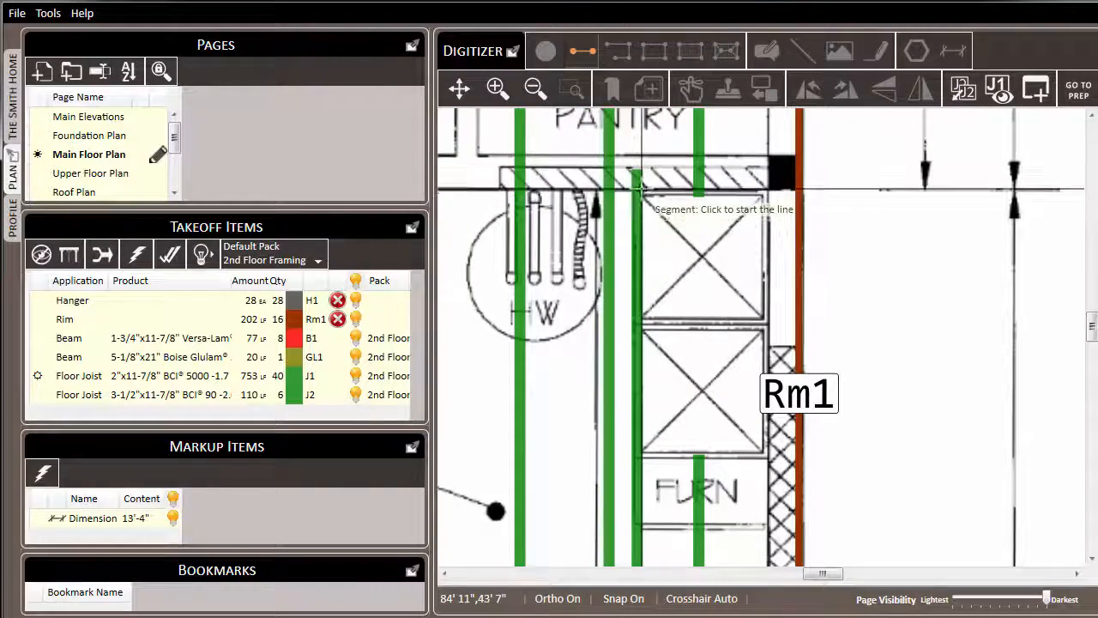
left_click(641, 190)
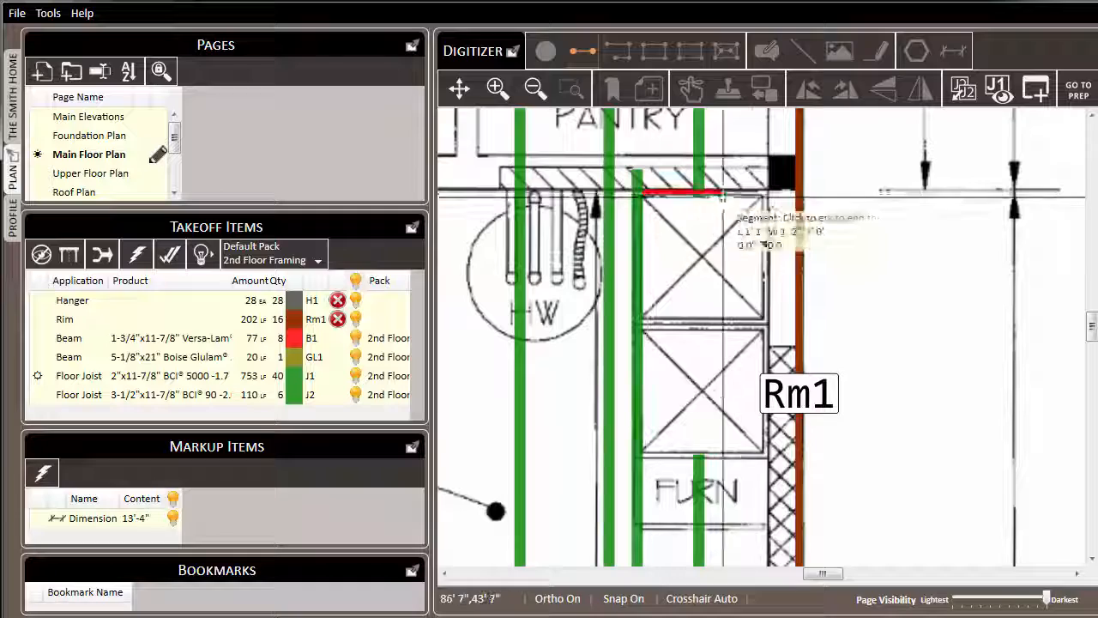
left_click(797, 191)
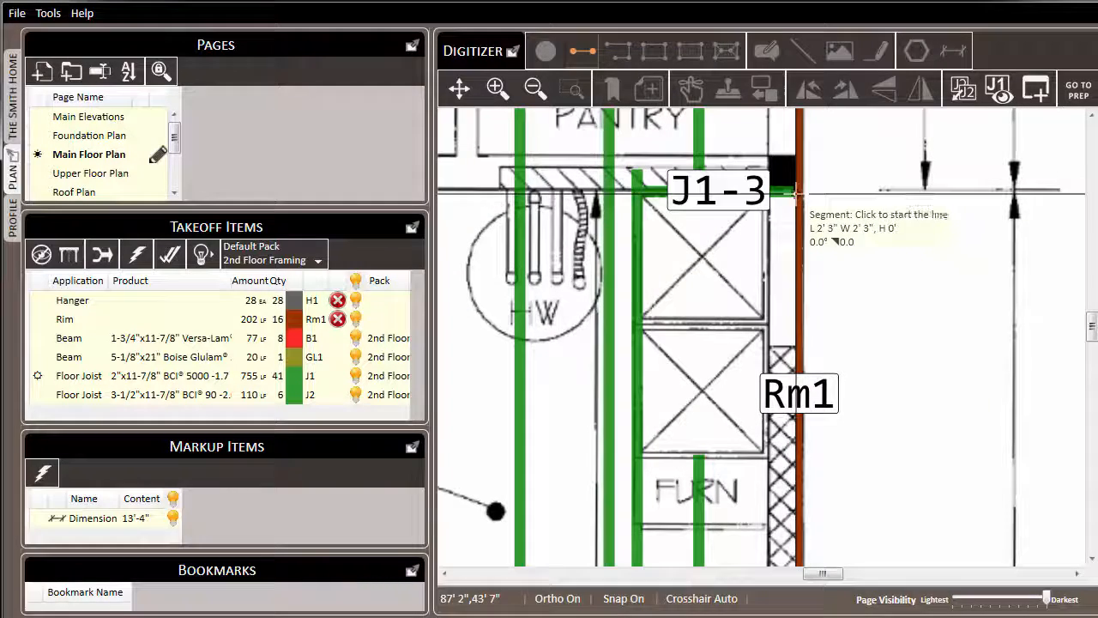
left_click(641, 459)
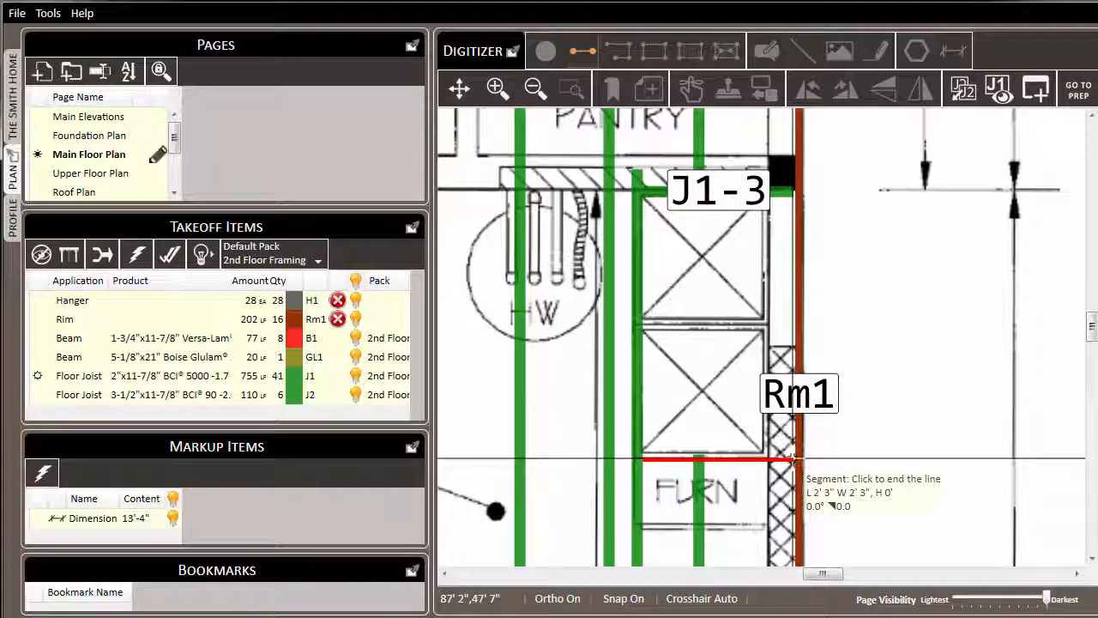
left_click(796, 459)
key("Escape")
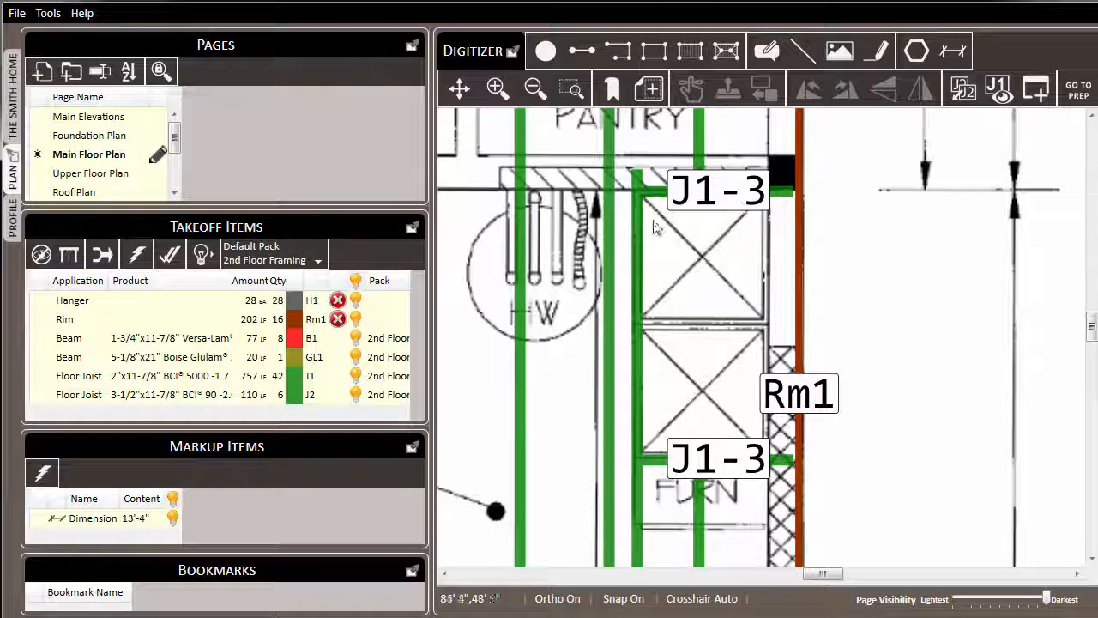
scroll(626, 217, "down", 1)
left_click(704, 198)
left_click(693, 411, "ctrl")
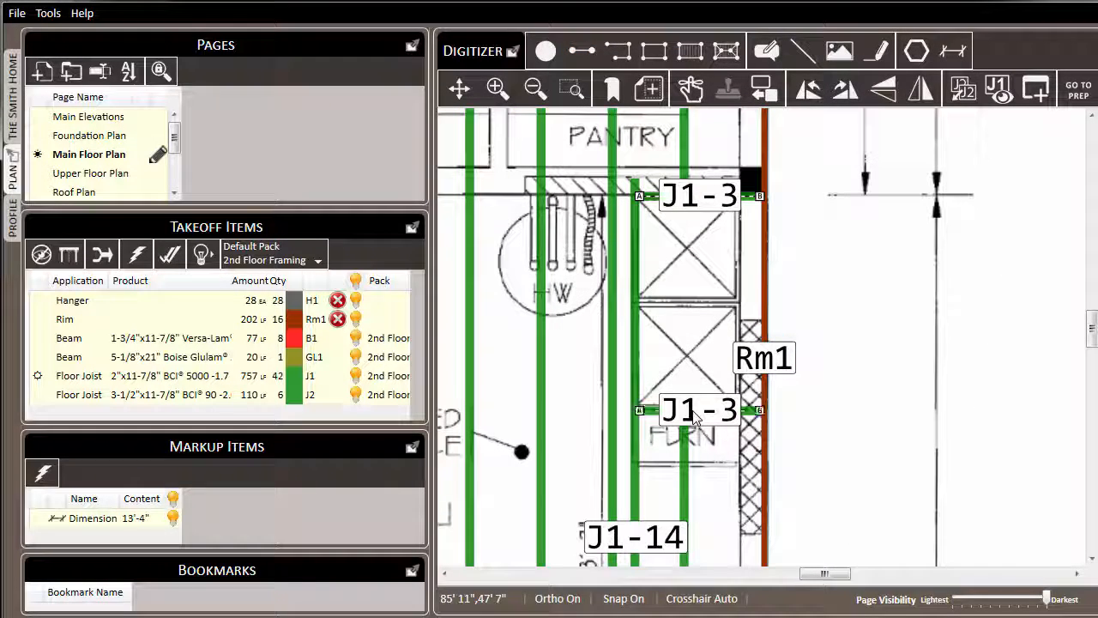
Step: Set both short J1-3 joists' condition to Flush so hangers are added, bringing hangers to 30
right_click(693, 411)
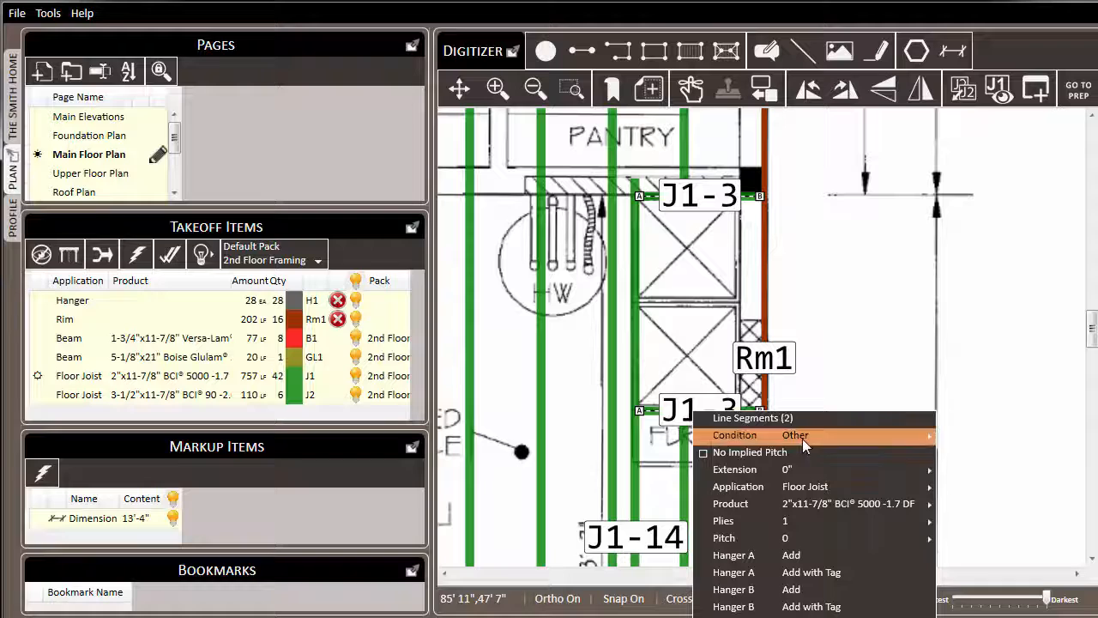
mouse_move(803, 439)
left_click(964, 473)
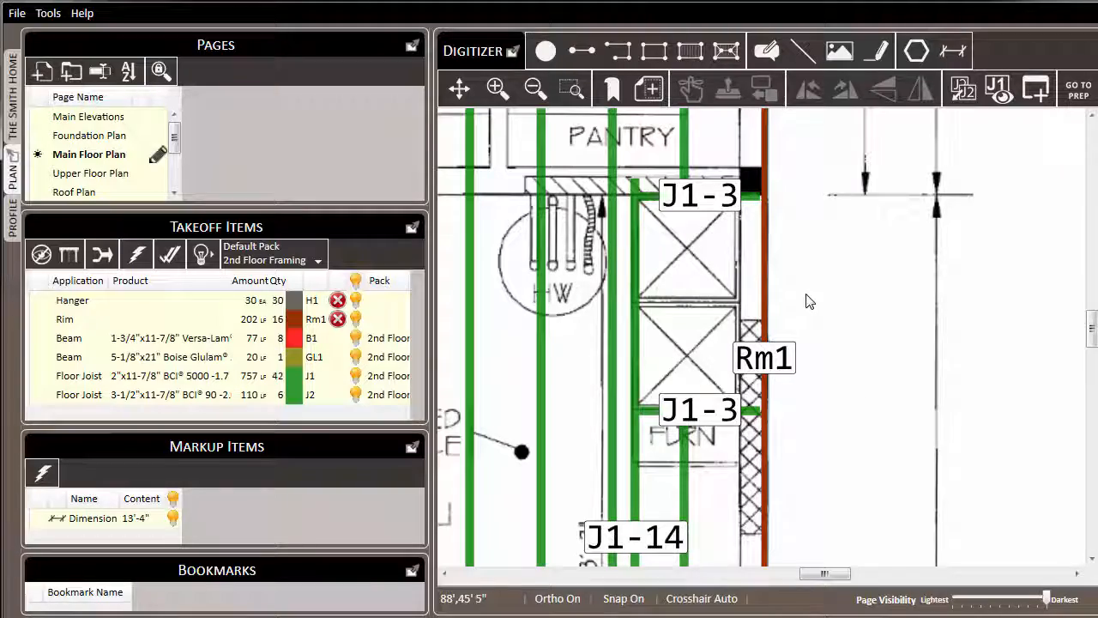
scroll(888, 275, "down", 3)
scroll(892, 274, "down", 4)
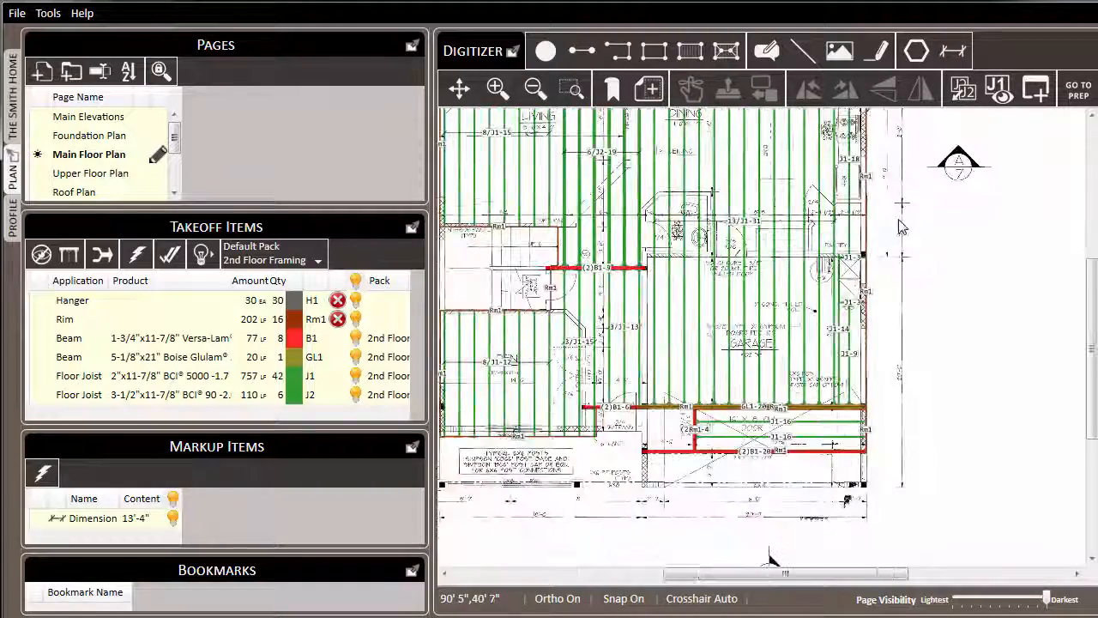
left_click_drag(949, 298, 961, 297)
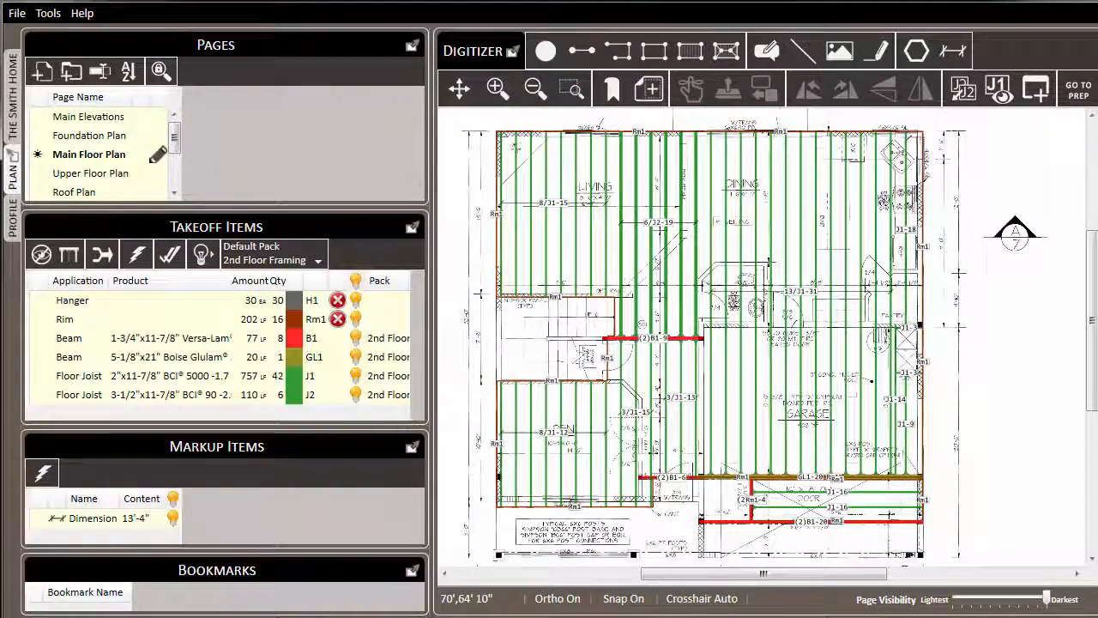